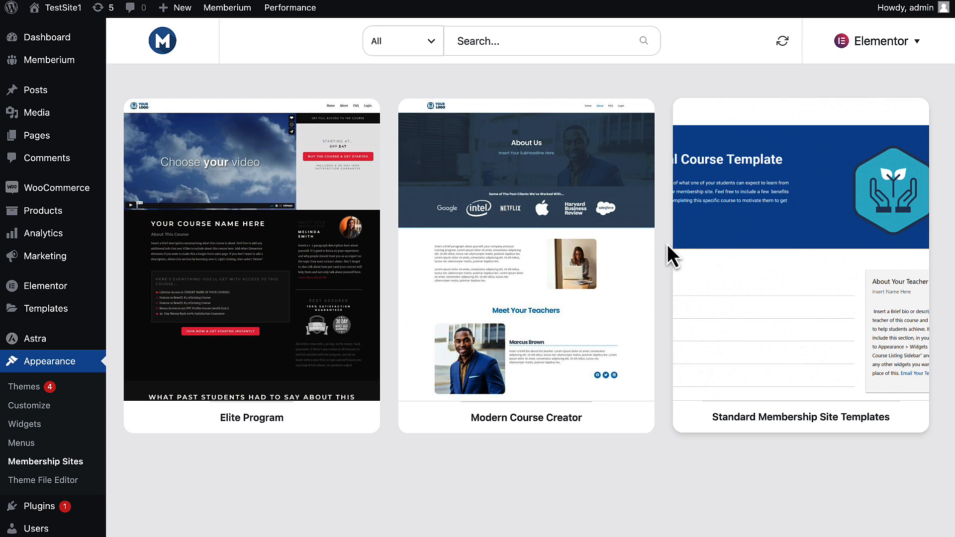
Step: Open the Elite Program membership site template and browse through its page template previews
left_click(182, 288)
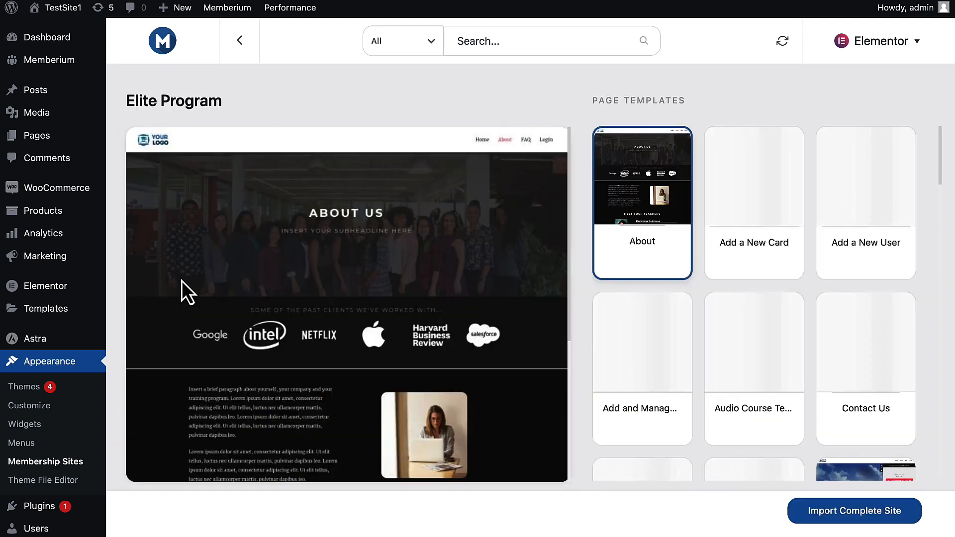
scroll(716, 366, "down", 3)
left_click(716, 368)
scroll(716, 368, "down", 20)
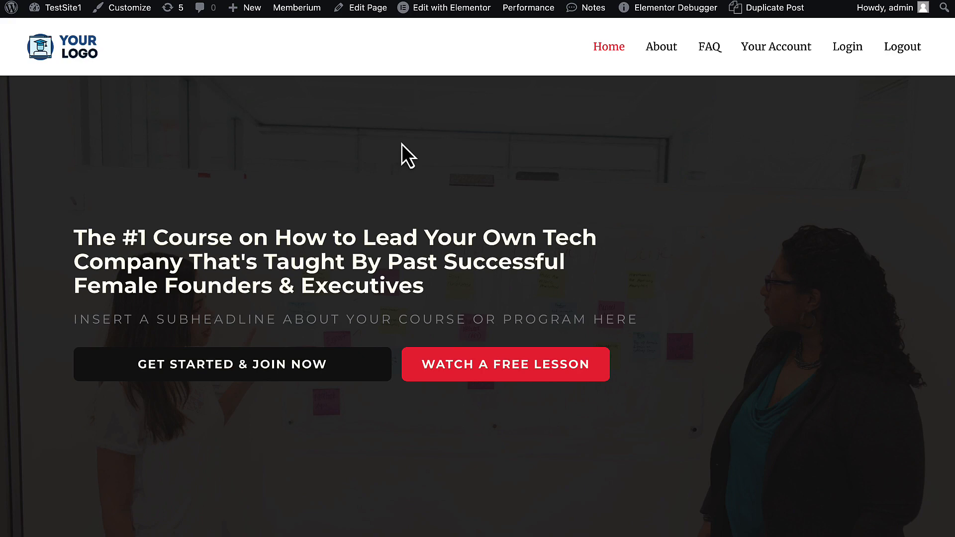
Step: Open the home page in the Elementor editor and select the main headline for editing
left_click(441, 12)
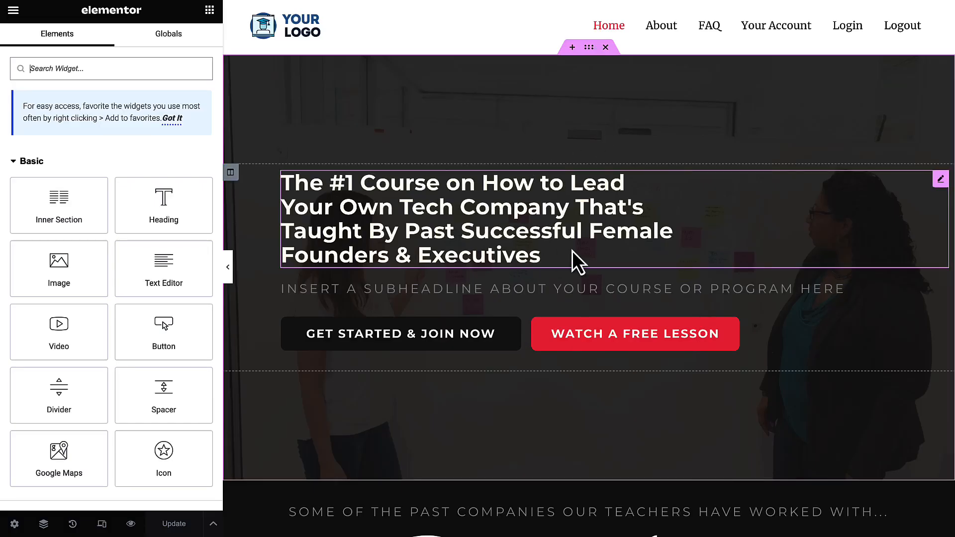
left_click(572, 252)
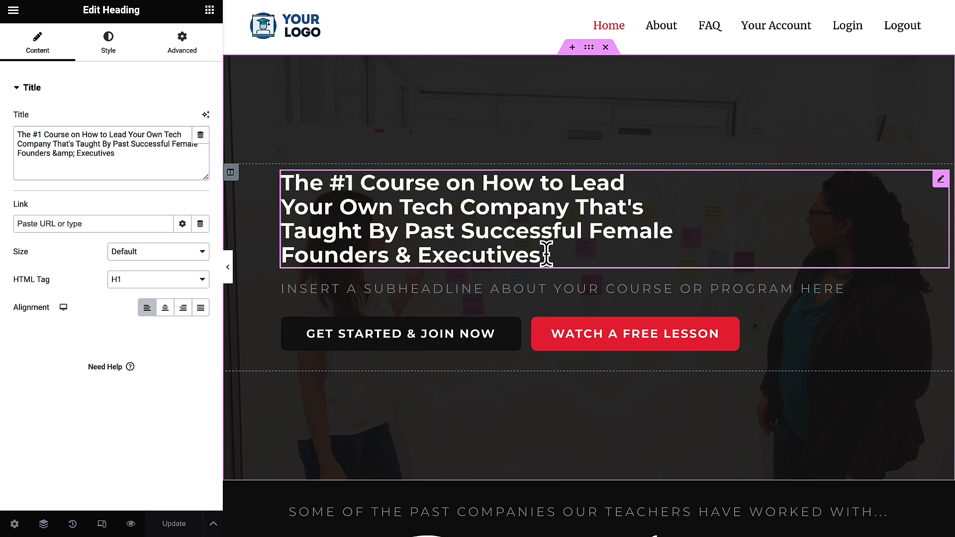
Step: Try adding "TES" to the end of the main headline and delete it again
type("TES")
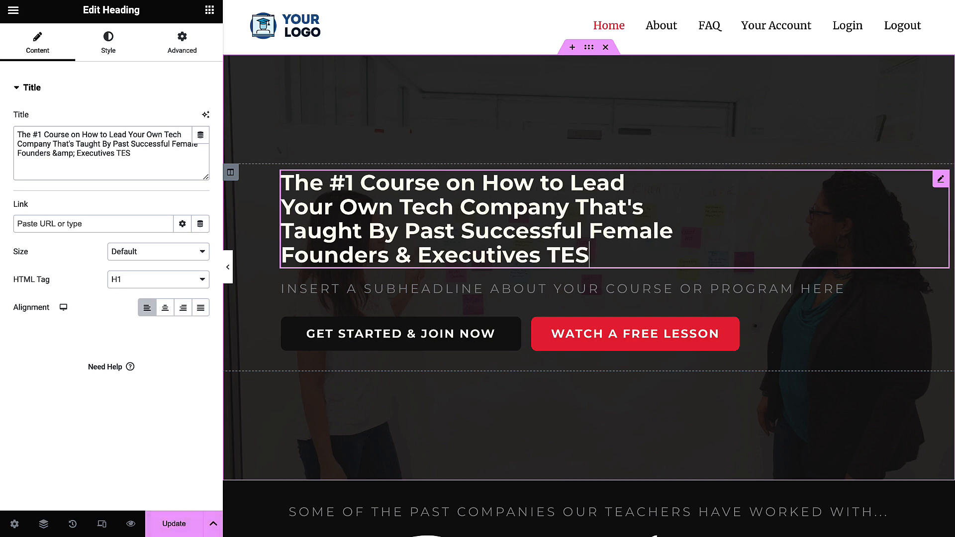
key("BackSpace")
key("BackSpace")
key("BackSpace")
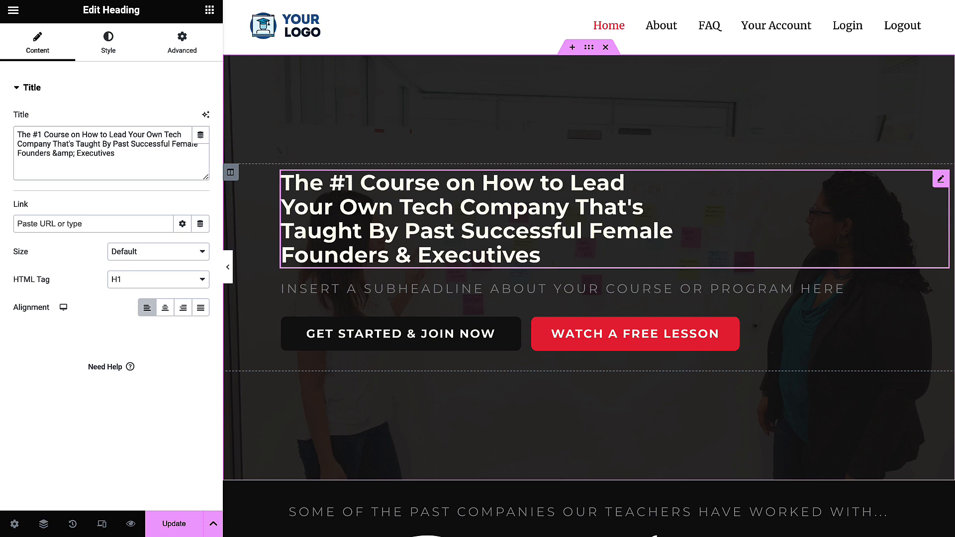
Step: Format the word "Successful" in the main headline as bold and underlined
double_click(468, 230)
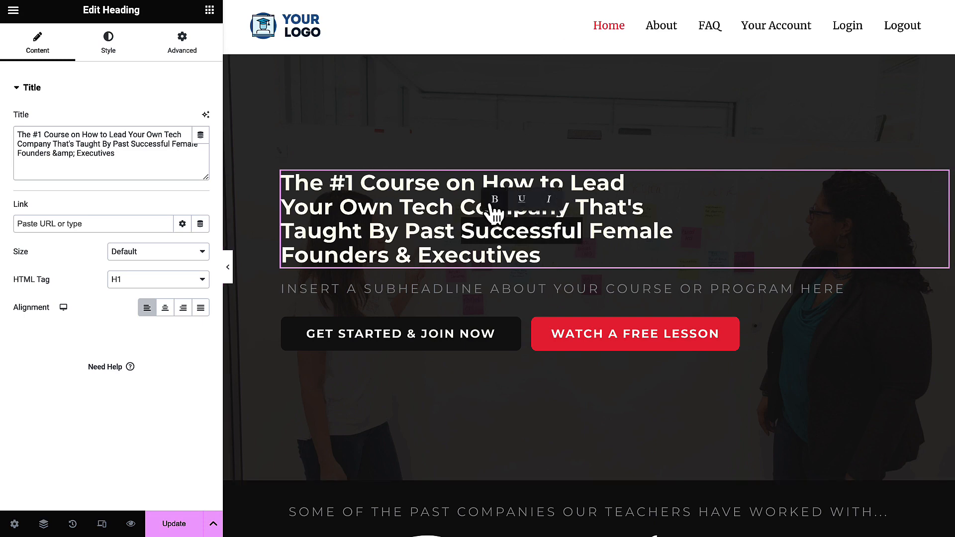
left_click(494, 200)
left_click(521, 200)
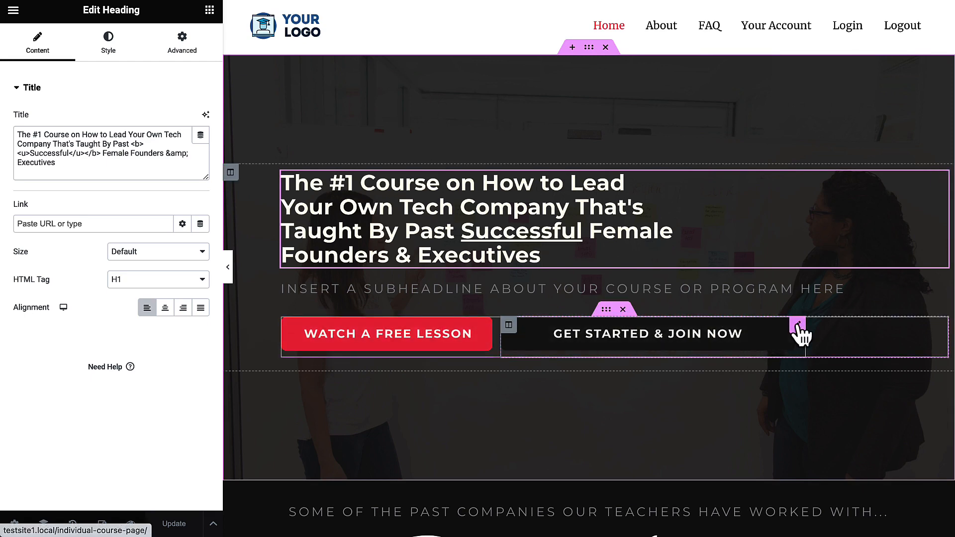
Step: Restrict the "Get Started & Join Now" button to the Gold membership level in its Memberium settings
left_click(797, 325)
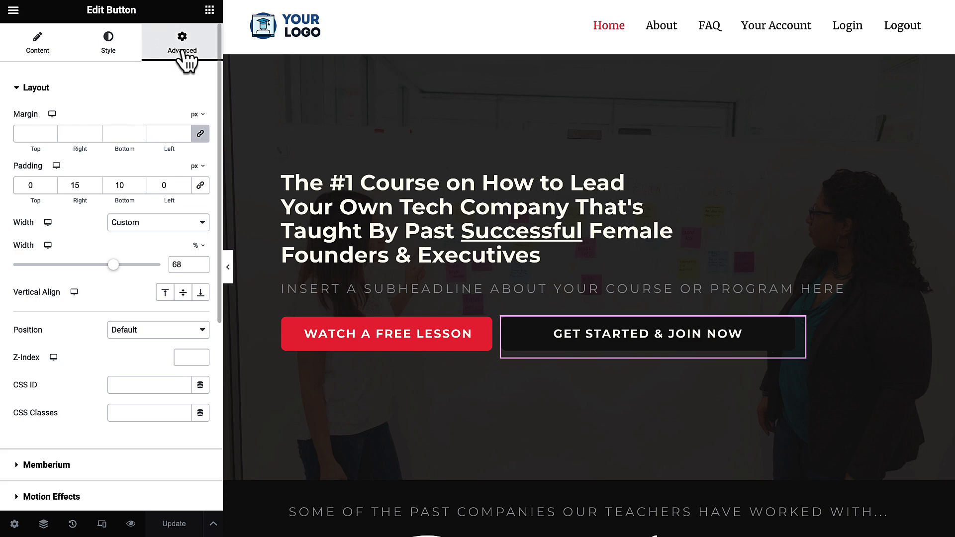
left_click(127, 104)
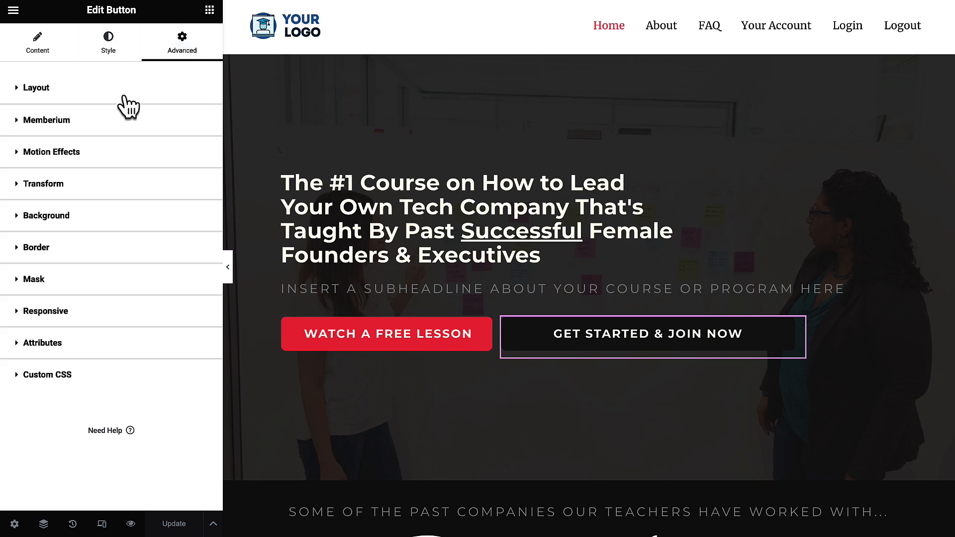
left_click(115, 124)
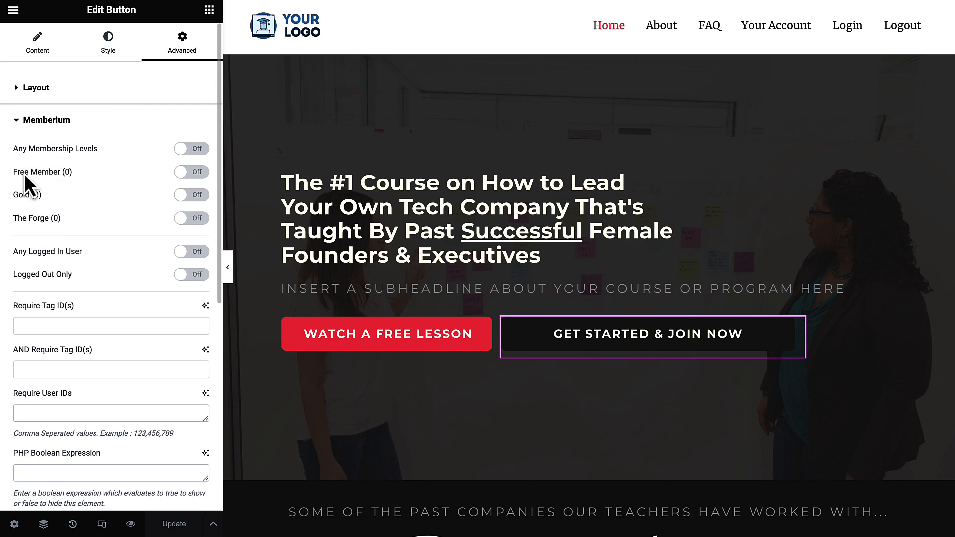
left_click_drag(21, 172, 52, 216)
left_click(92, 223)
left_click(184, 196)
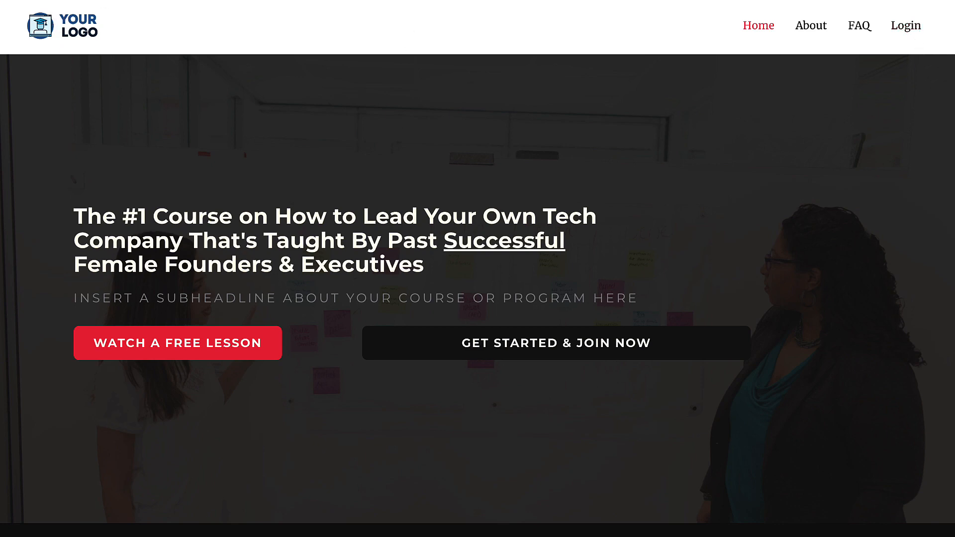
Step: Return from the published page to the editor, turn off the button's Gold restriction and save the page
left_click(54, 0)
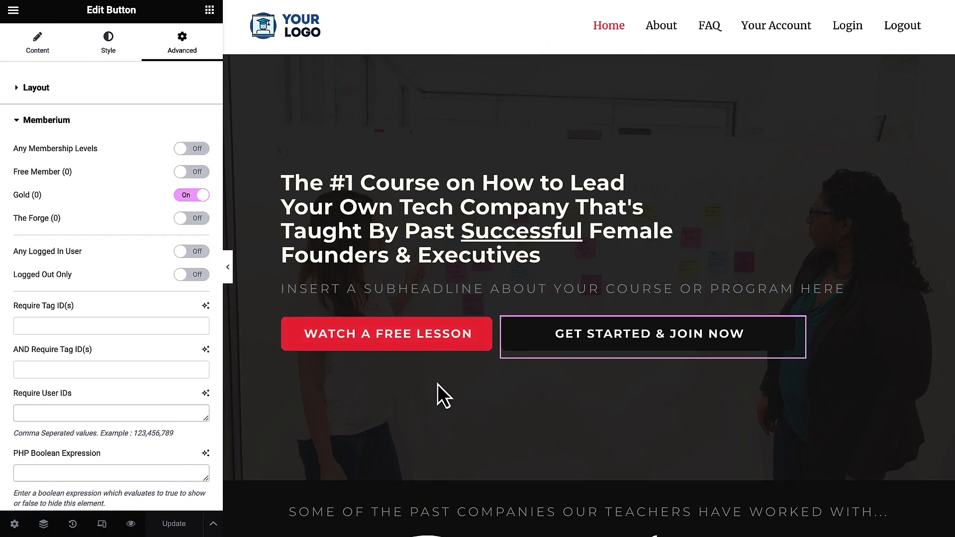
left_click(195, 198)
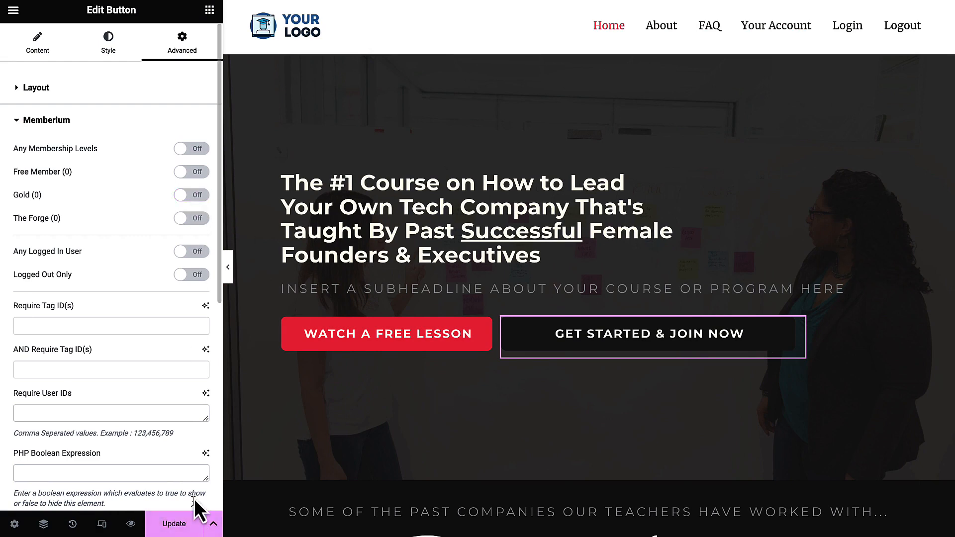
left_click(174, 524)
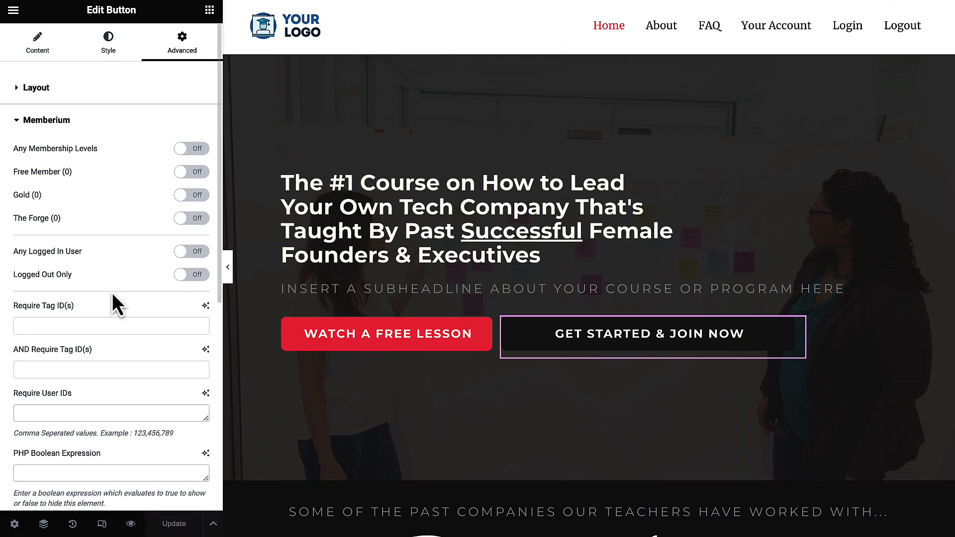
Step: Set the "Get Started & Join Now" button's required tag IDs to Free Member (117)
scroll(106, 295, "down", 3)
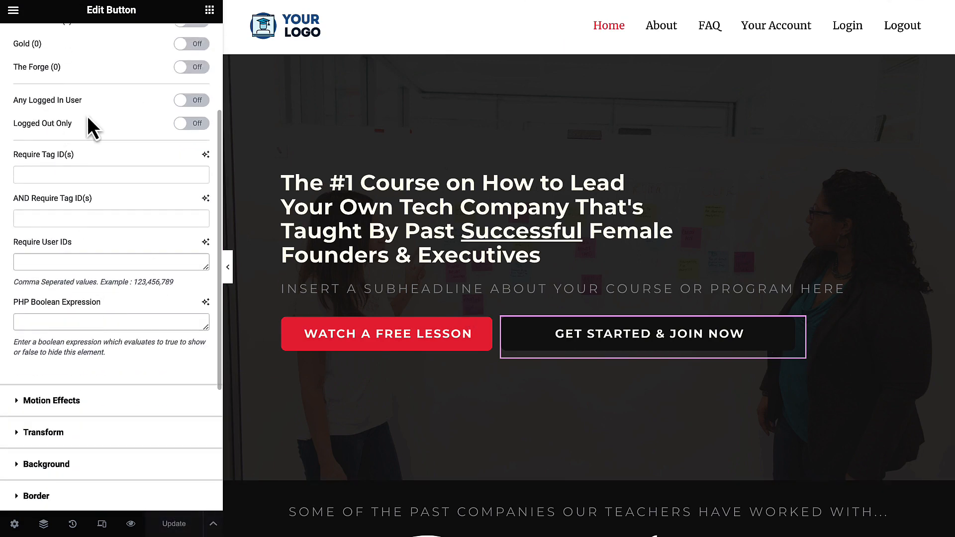
scroll(70, 130, "up", 3)
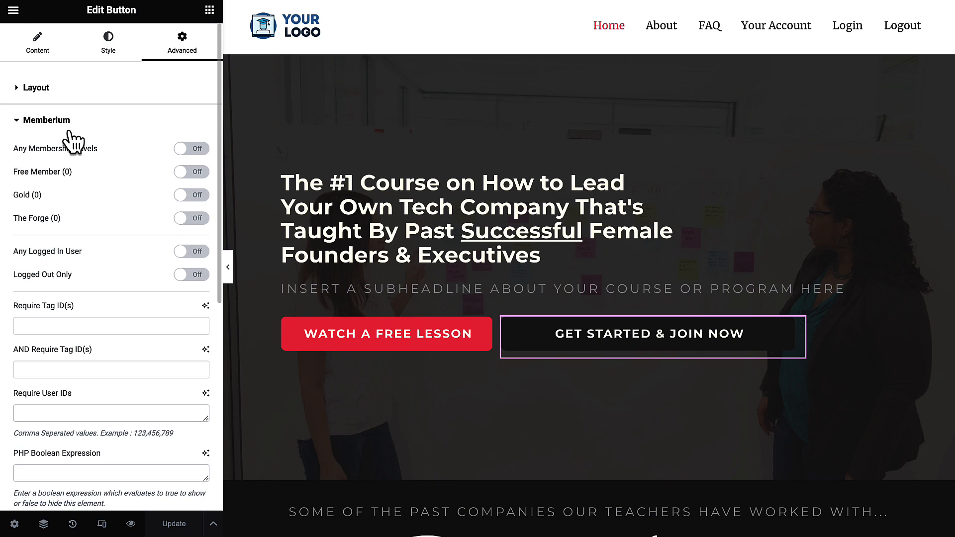
scroll(70, 132, "down", 4)
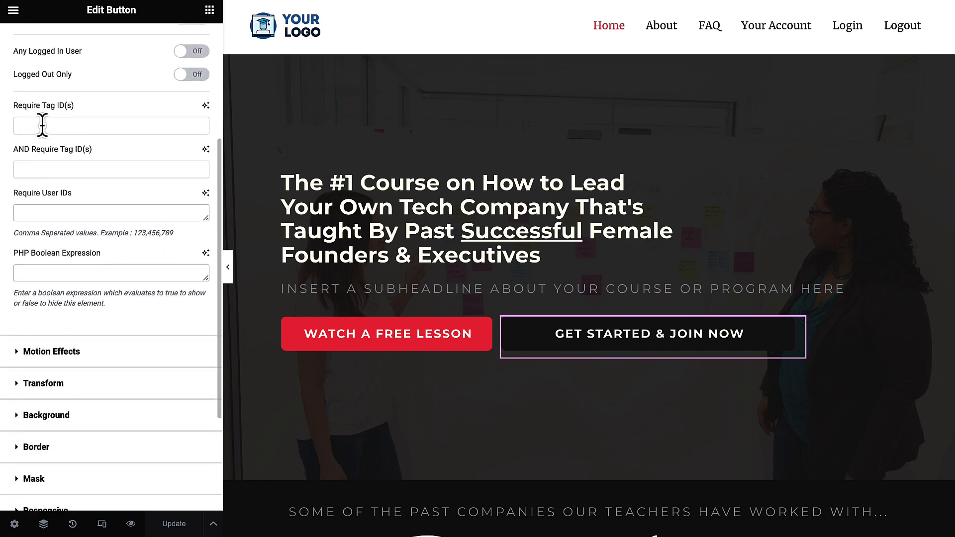
left_click(45, 168)
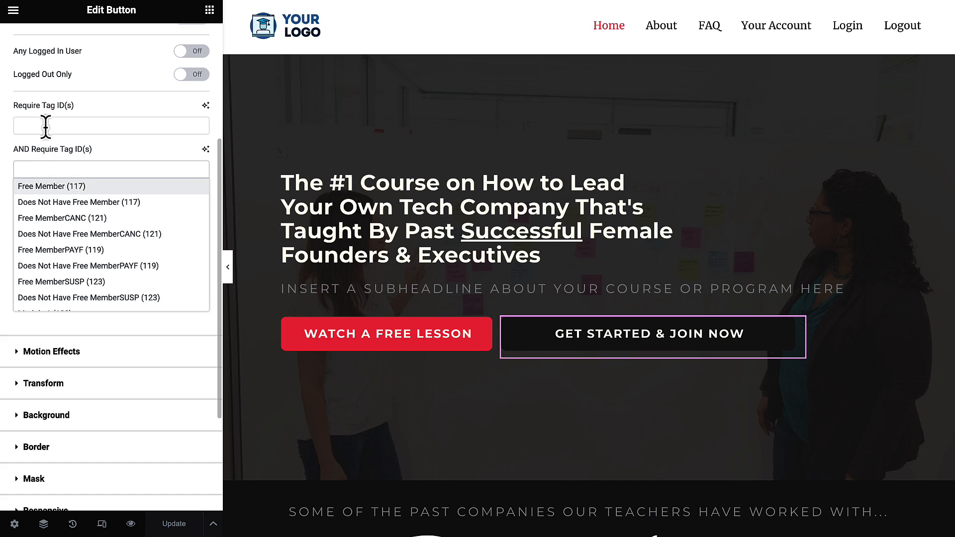
left_click(44, 125)
left_click(47, 143)
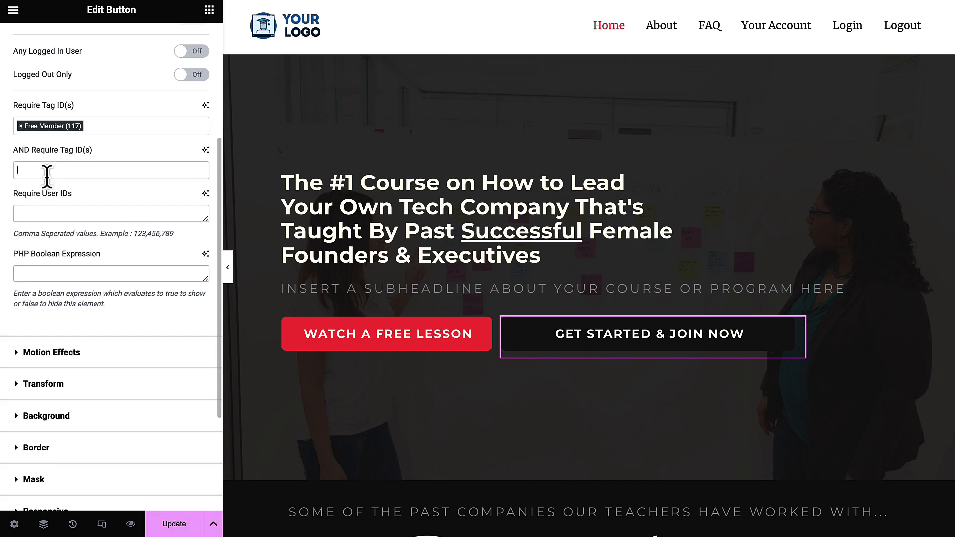
Step: Add Module 1 (103) and Module 2 (105) as the button's additional AND-required tag IDs
left_click(45, 170)
scroll(56, 256, "down", 2)
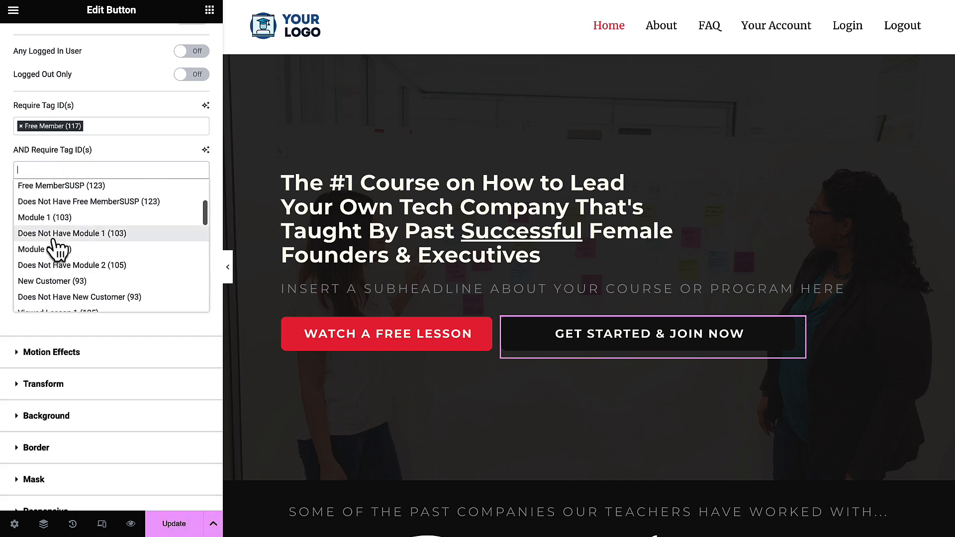
left_click(54, 218)
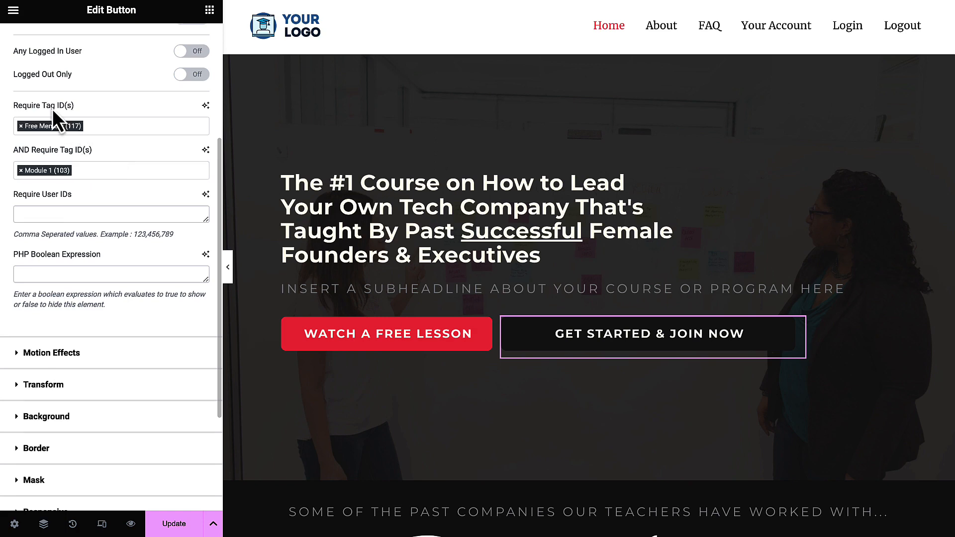
left_click(96, 173)
scroll(95, 267, "down", 2)
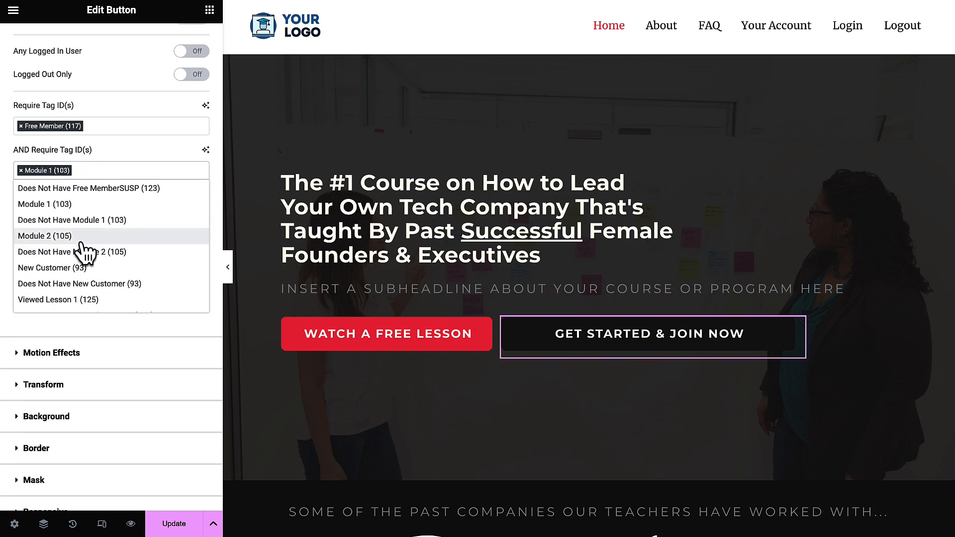
left_click(85, 250)
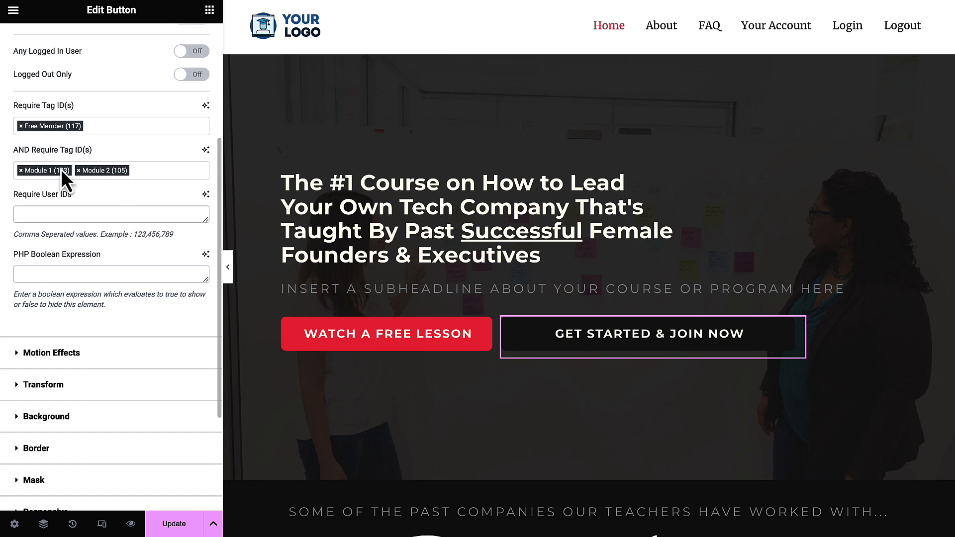
Step: Remove all required tags from the button and put the cursor in the Require User IDs field
left_click(25, 174)
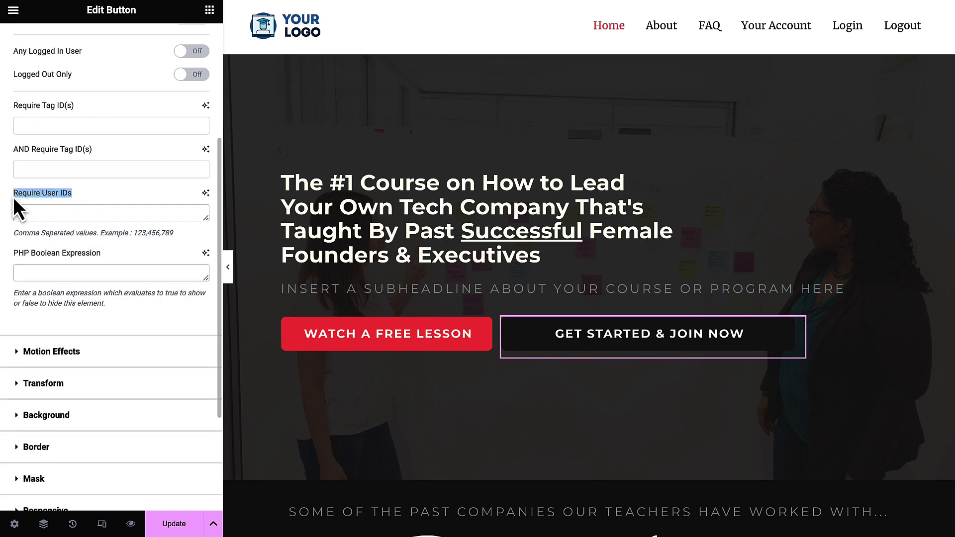
left_click(23, 197)
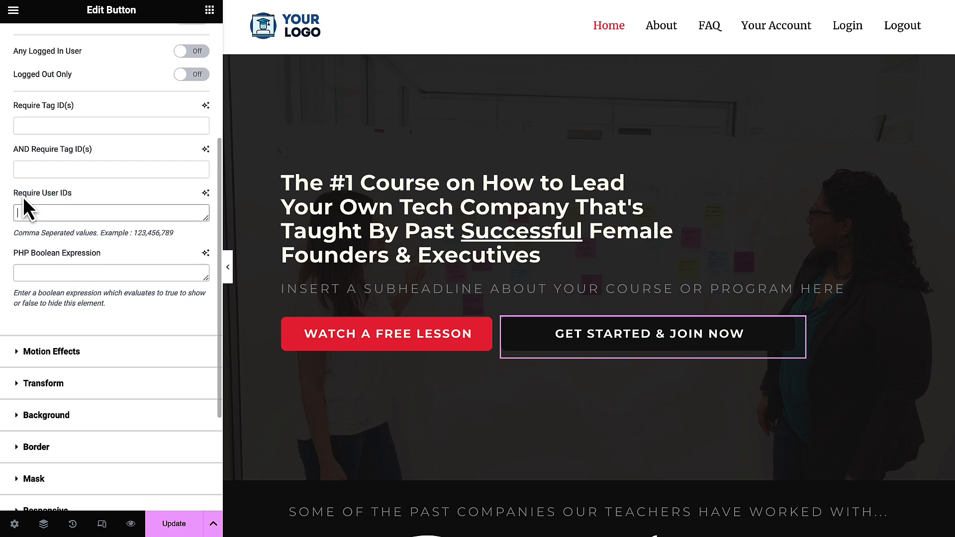
scroll(159, 287, "up", 4)
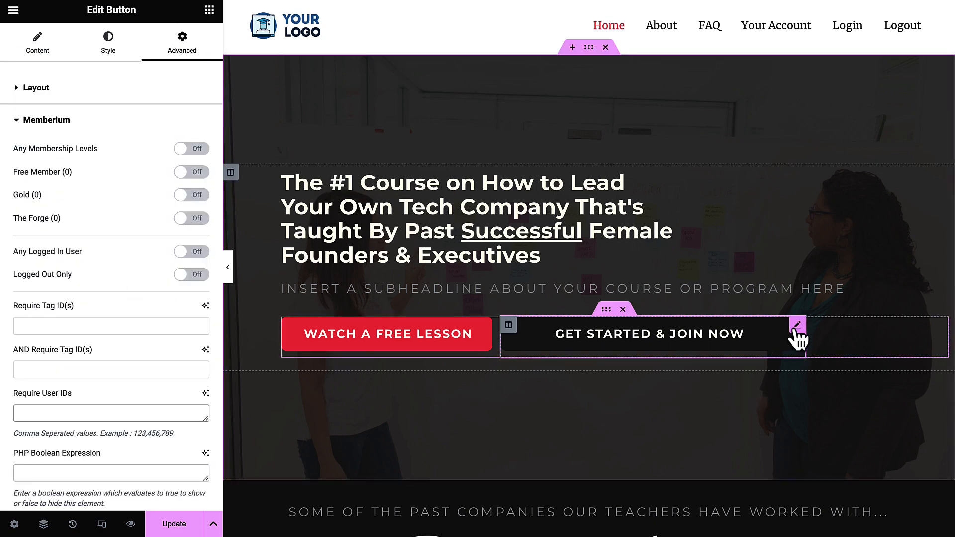
Step: Try restricting the inner section holding both buttons to Gold members, turn the restriction back off and save the page
left_click(608, 309)
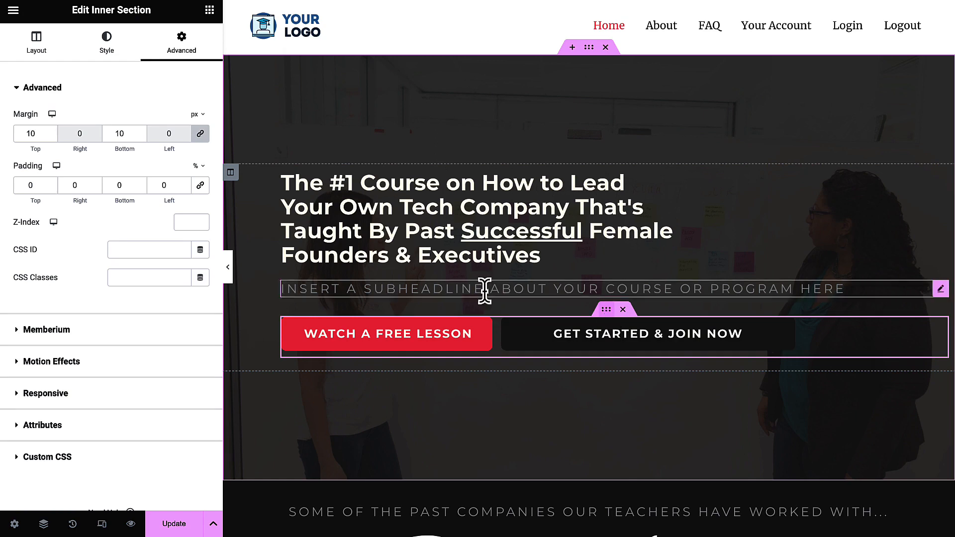
left_click(104, 332)
left_click(192, 195)
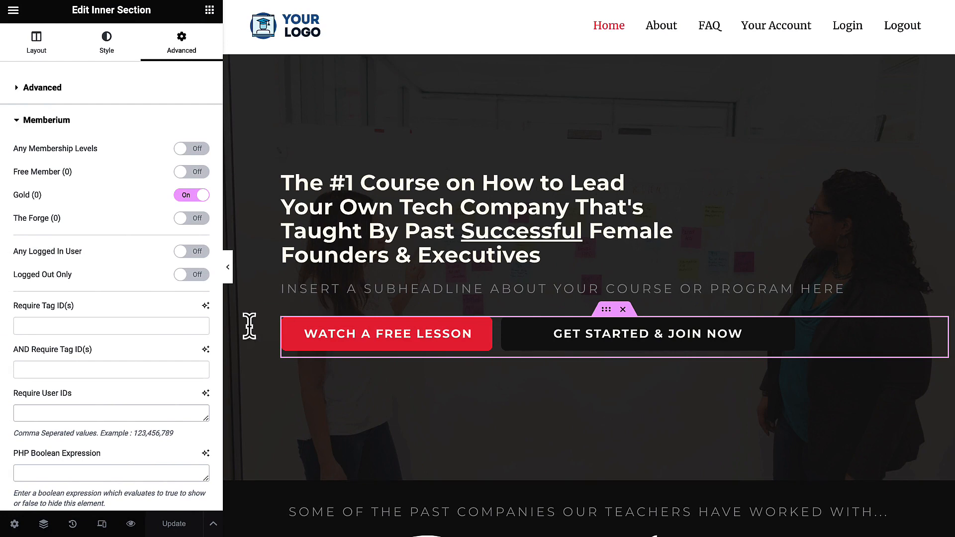
left_click(196, 194)
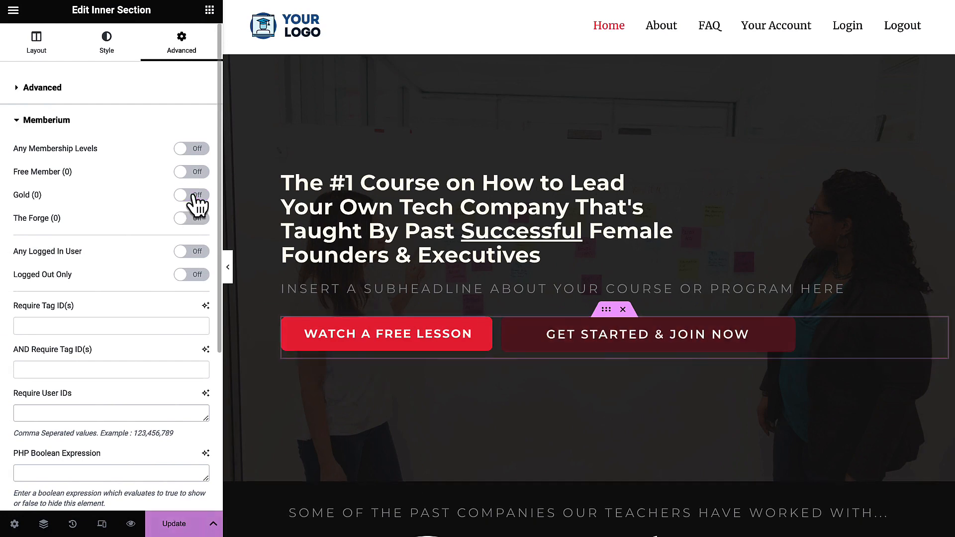
left_click(173, 526)
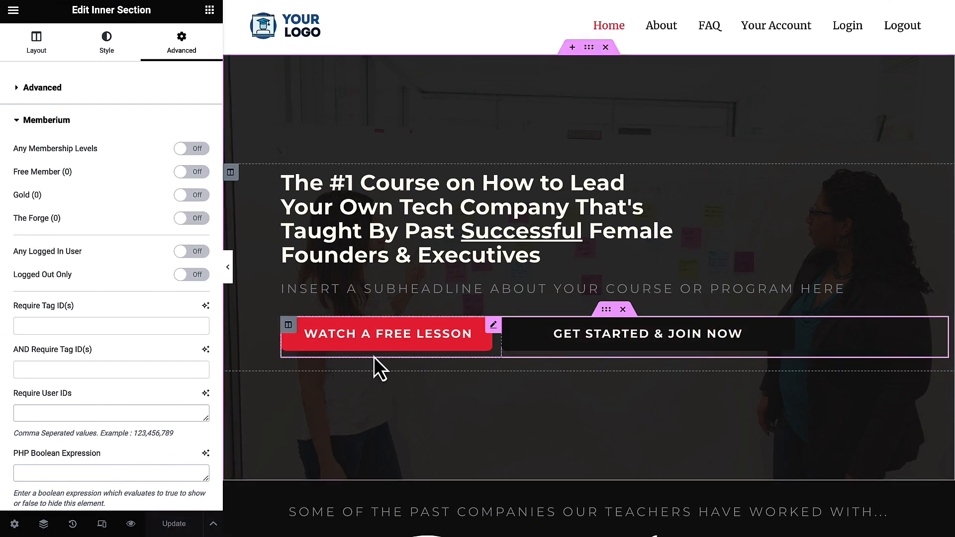
Step: View the settings of the hero section and of the column containing the "Get Started & Join Now" button
left_click(587, 52)
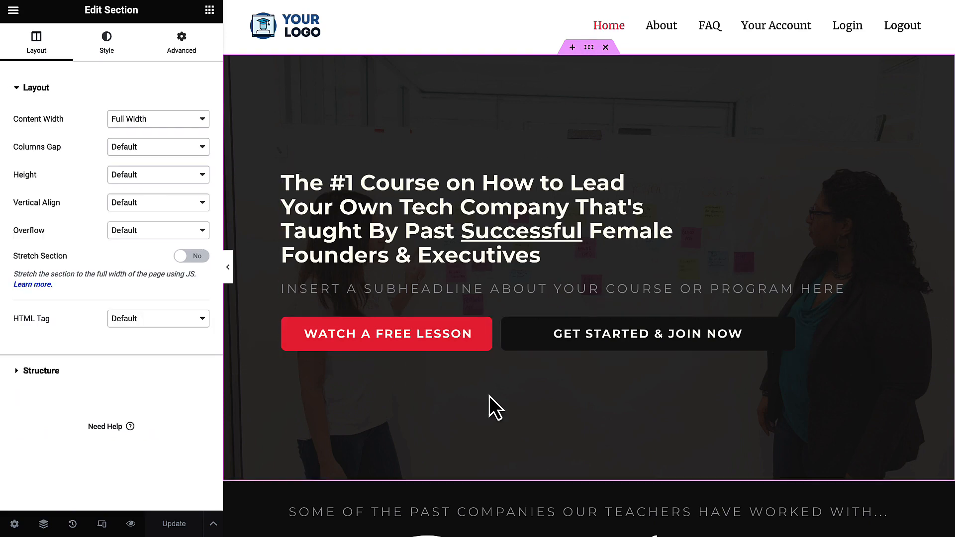
left_click(492, 343)
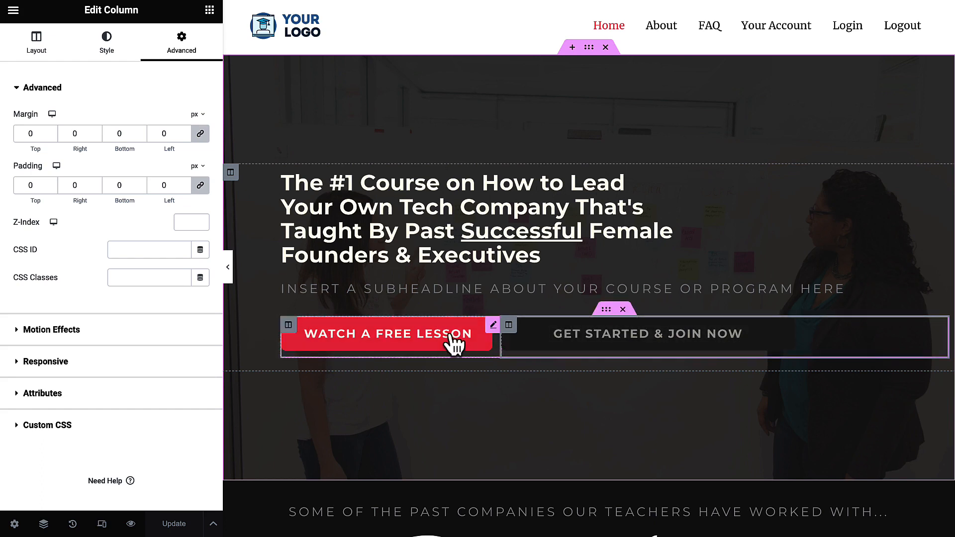
Step: Duplicate the inner section holding the "Watch a Free Lesson" and "Get Started & Join Now" buttons
right_click(608, 310)
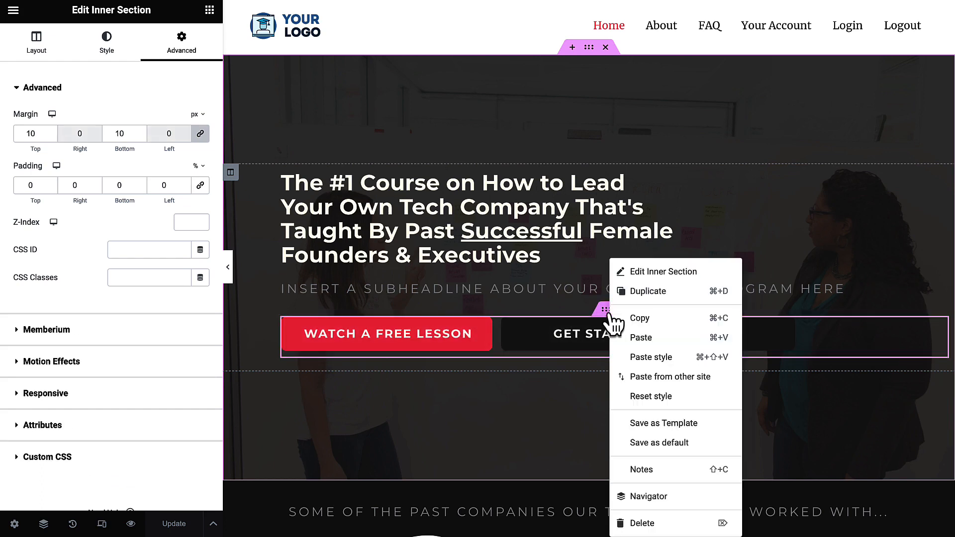
left_click(648, 291)
right_click(291, 387)
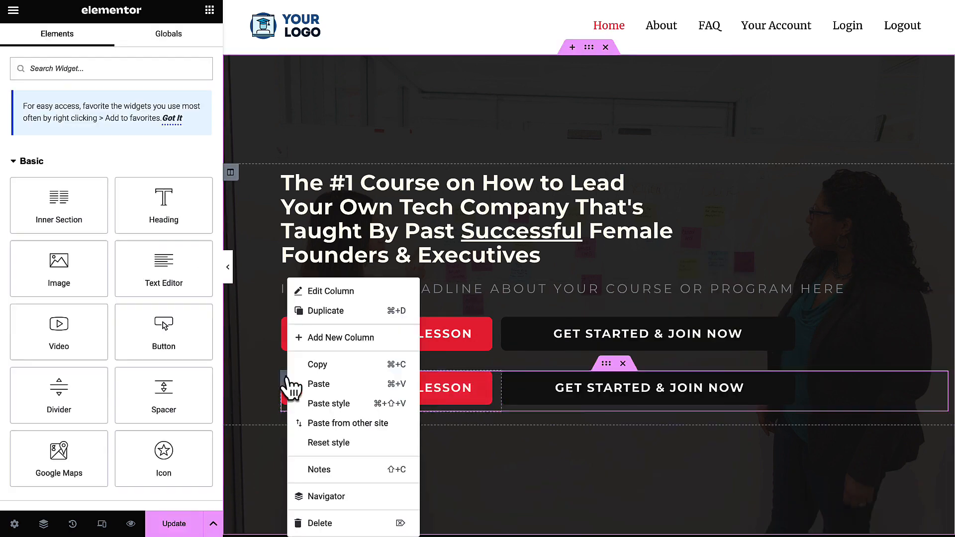
left_click(527, 435)
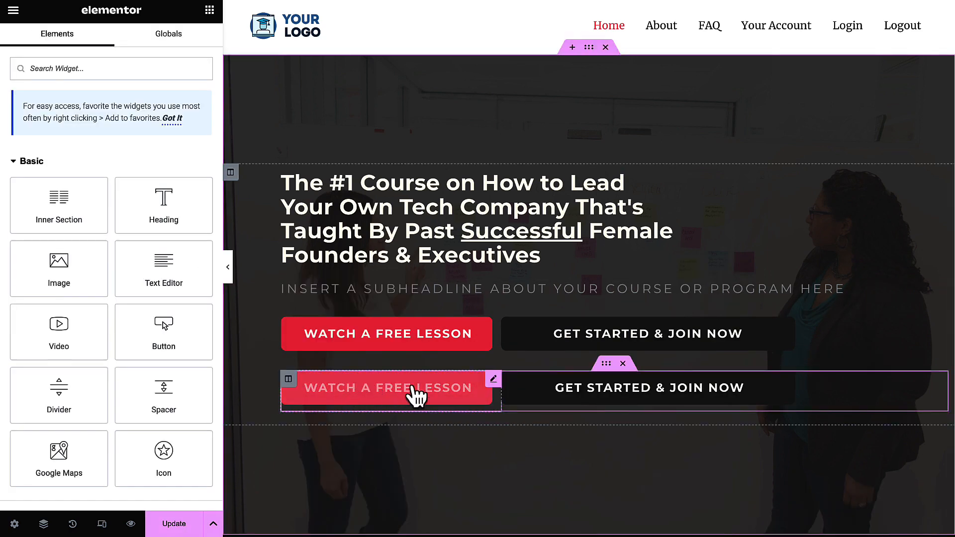
Step: Restrict the duplicated "Watch a Free Lesson" button to Gold members
left_click(493, 381)
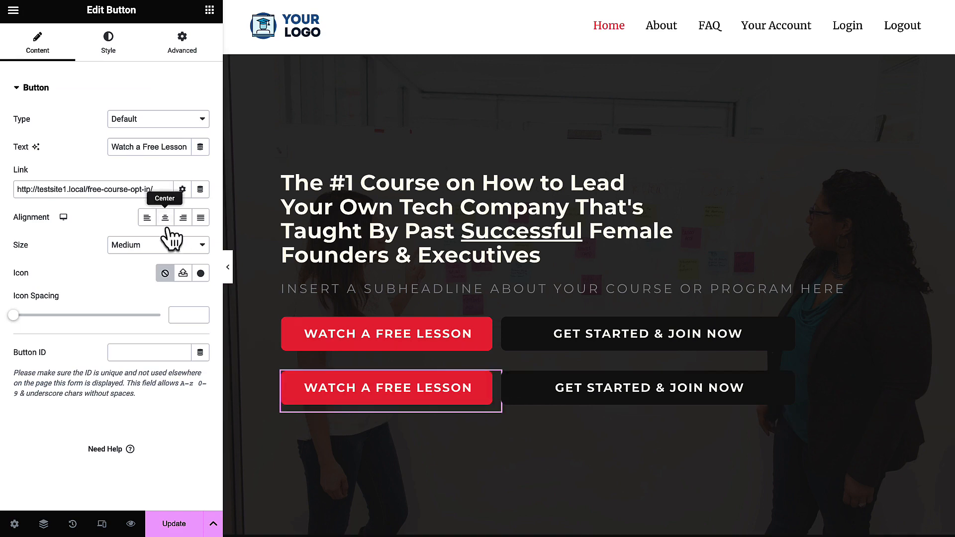
left_click(178, 49)
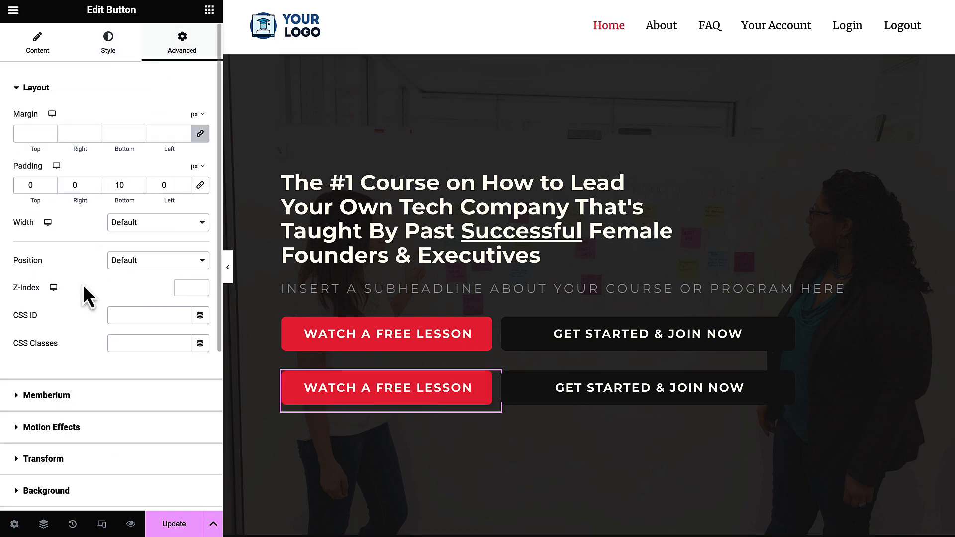
left_click(60, 397)
left_click(191, 194)
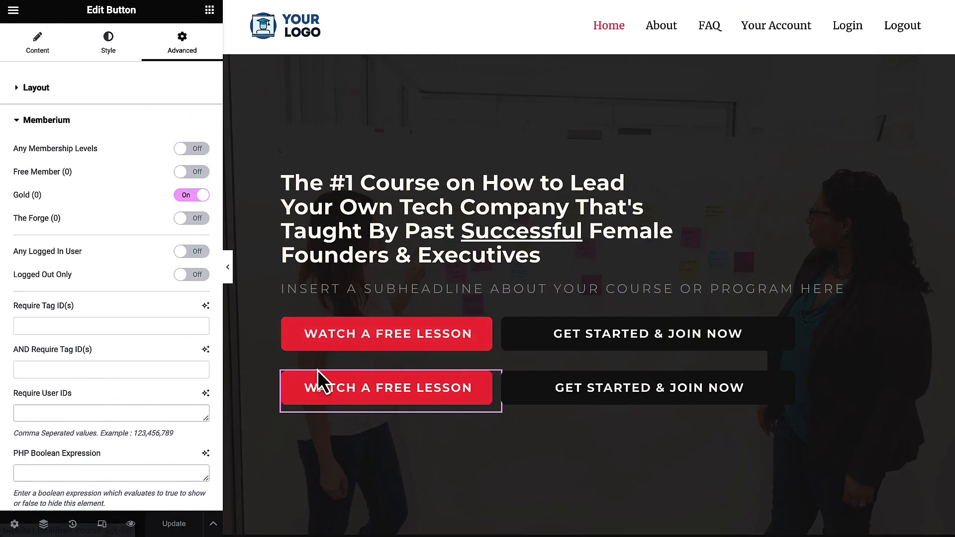
Step: Delete the column with the "Watch a Free Lesson" button from the duplicated inner section
right_click(289, 384)
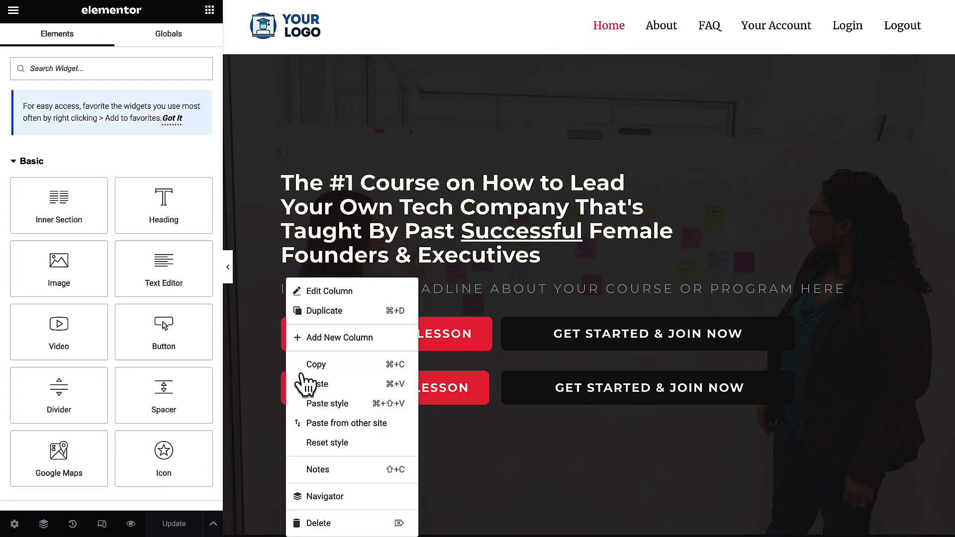
left_click(321, 525)
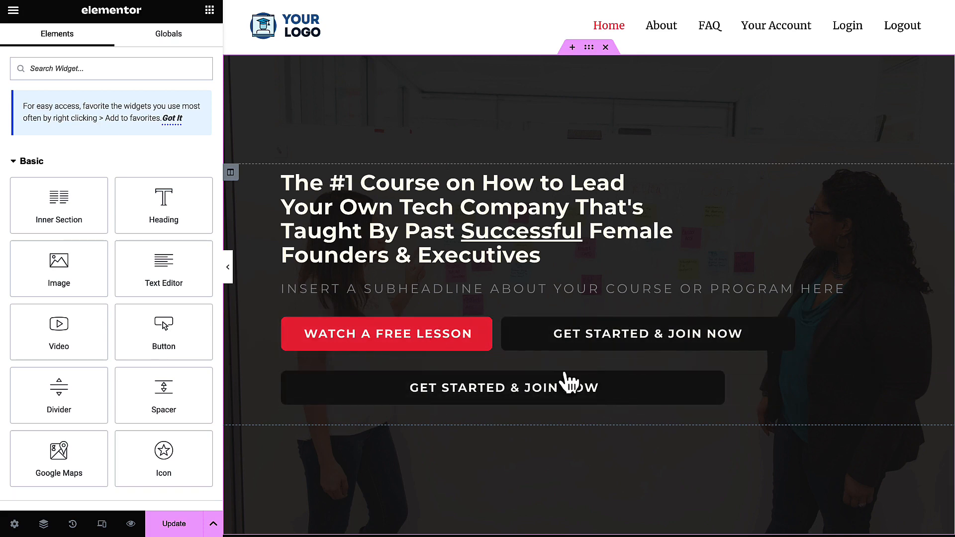
Step: Restrict the original inner section with both buttons to Gold members in its Memberium settings
left_click(606, 363)
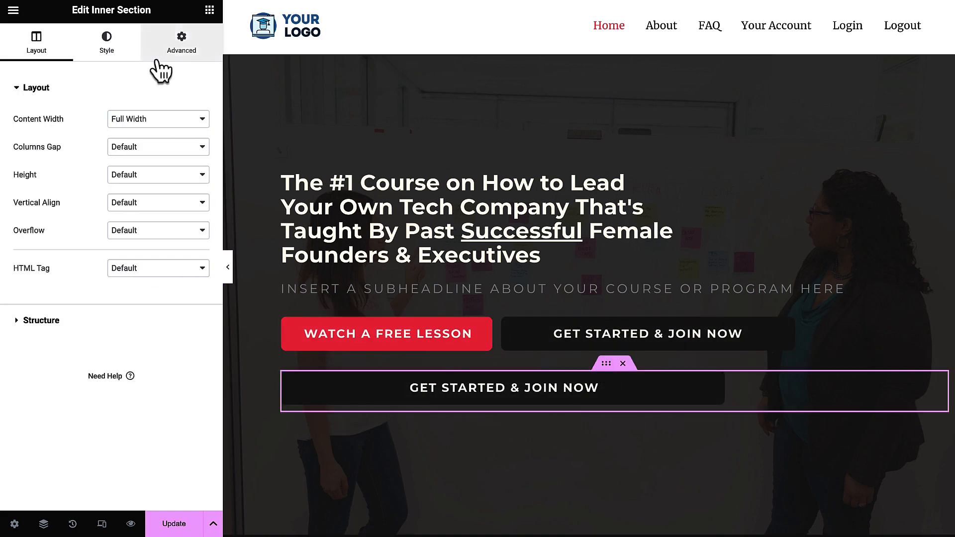
left_click(176, 57)
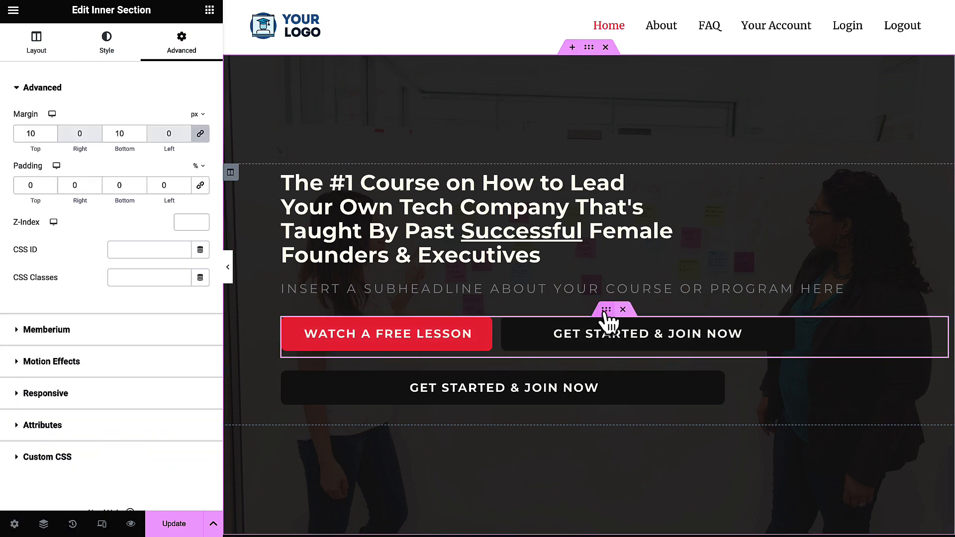
left_click(112, 329)
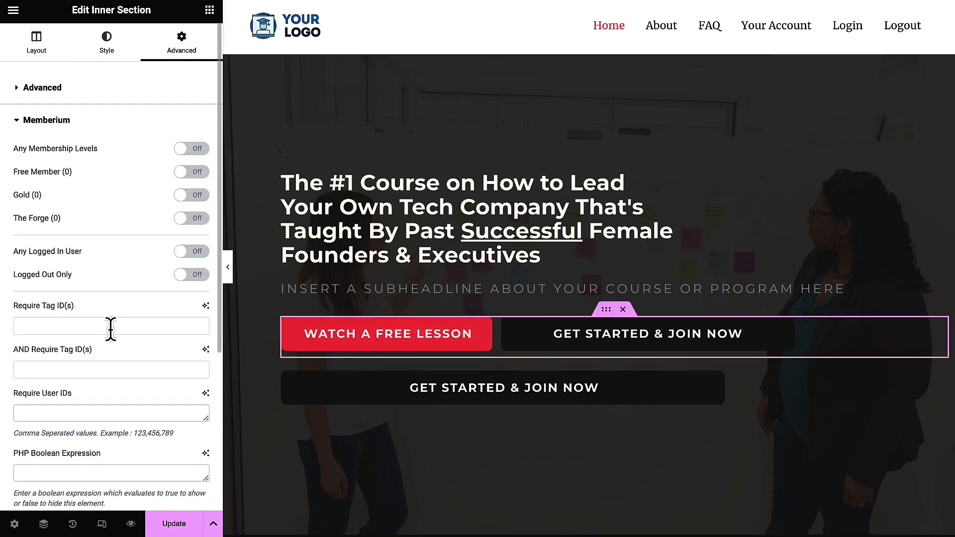
left_click(194, 197)
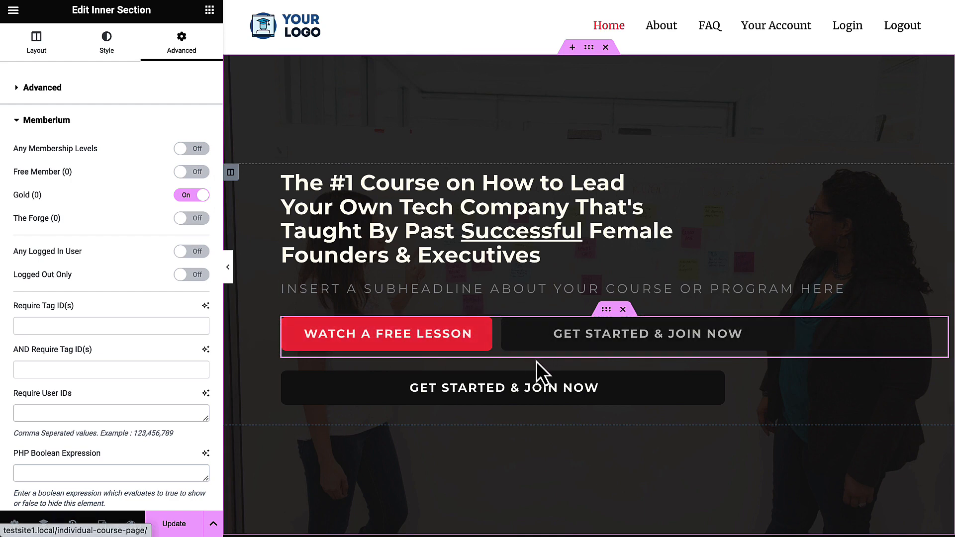
Step: Set "Does Not Have Gold (107)" as the required tag of the single-button inner section and save the page
left_click(606, 364)
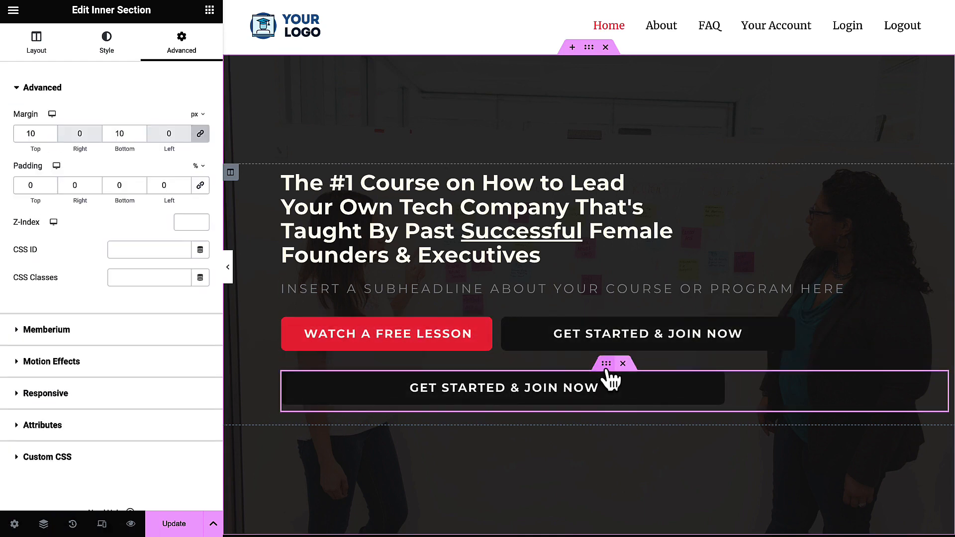
left_click(127, 329)
scroll(116, 298, "down", 2)
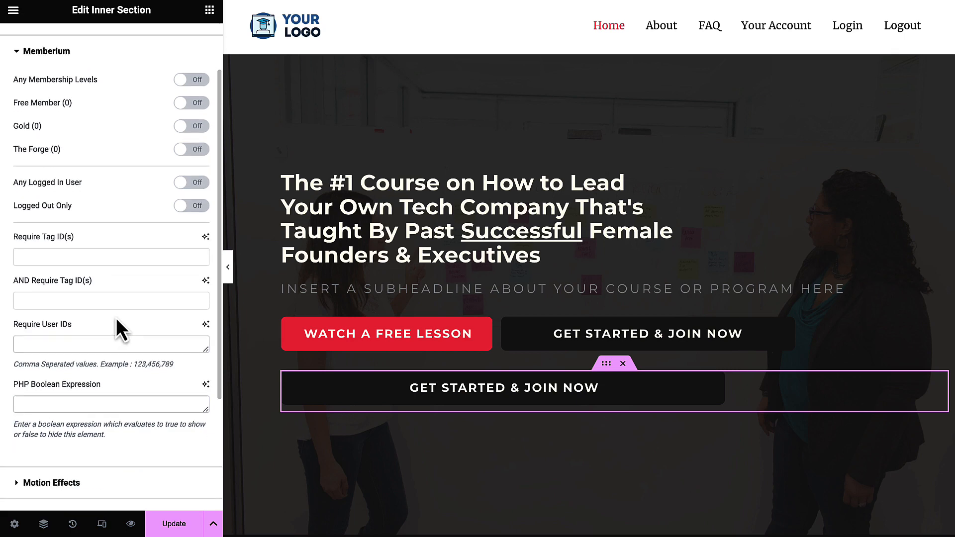
left_click(99, 263)
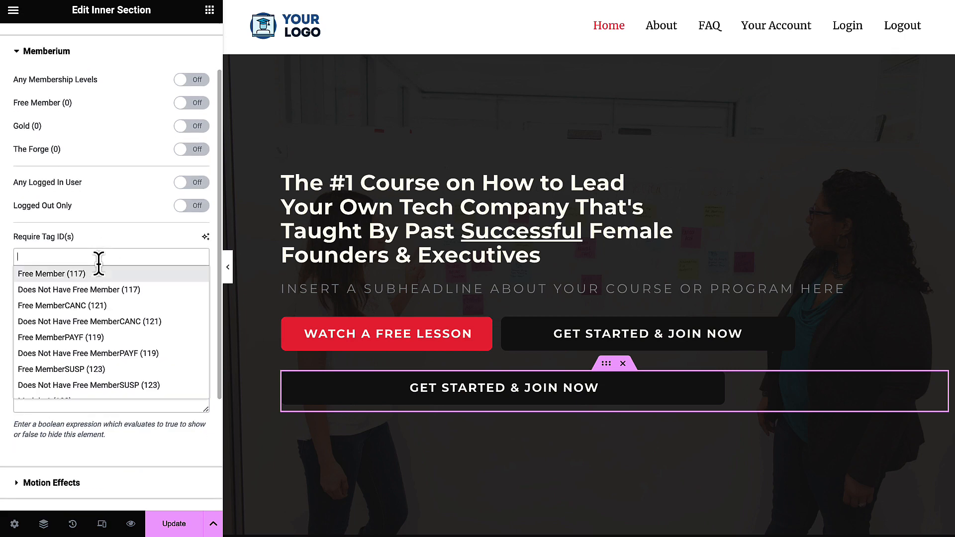
type("gold")
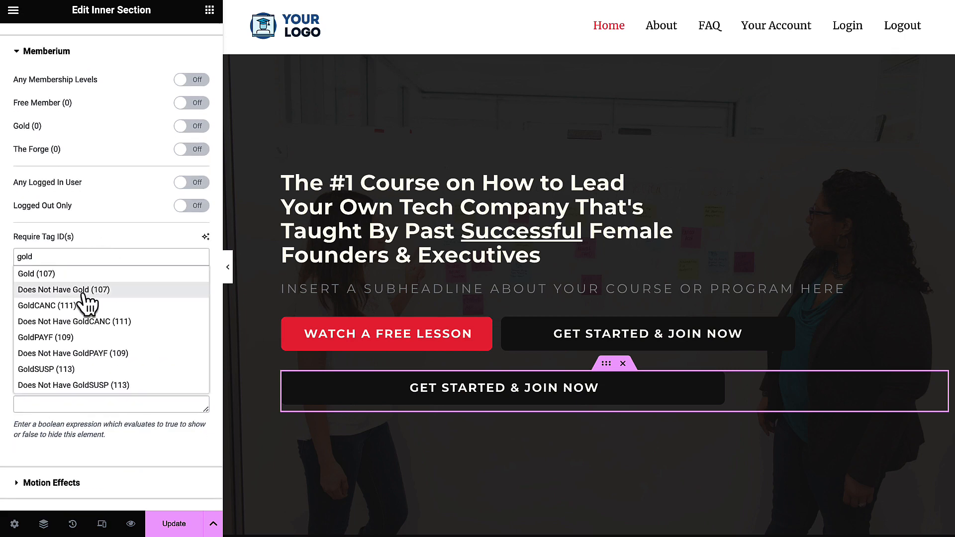
left_click(78, 297)
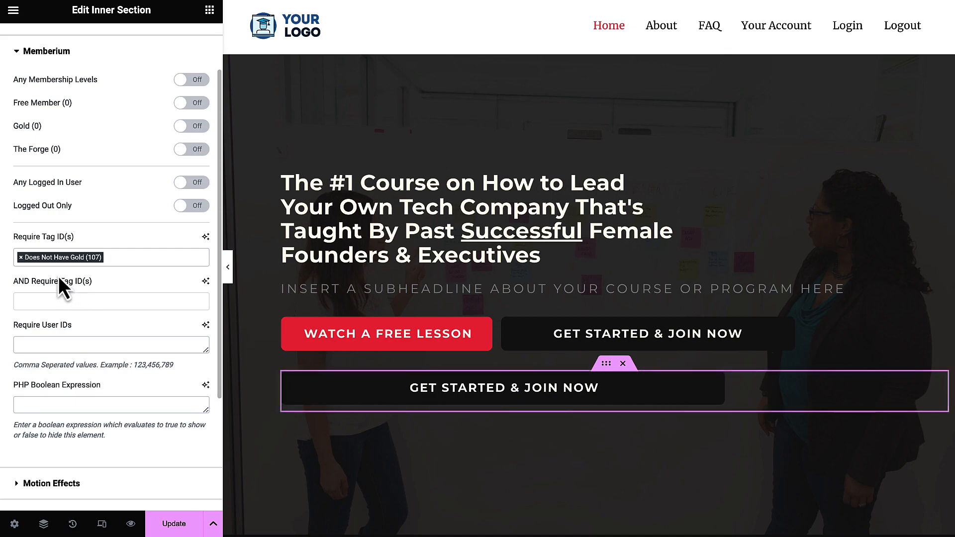
left_click(173, 523)
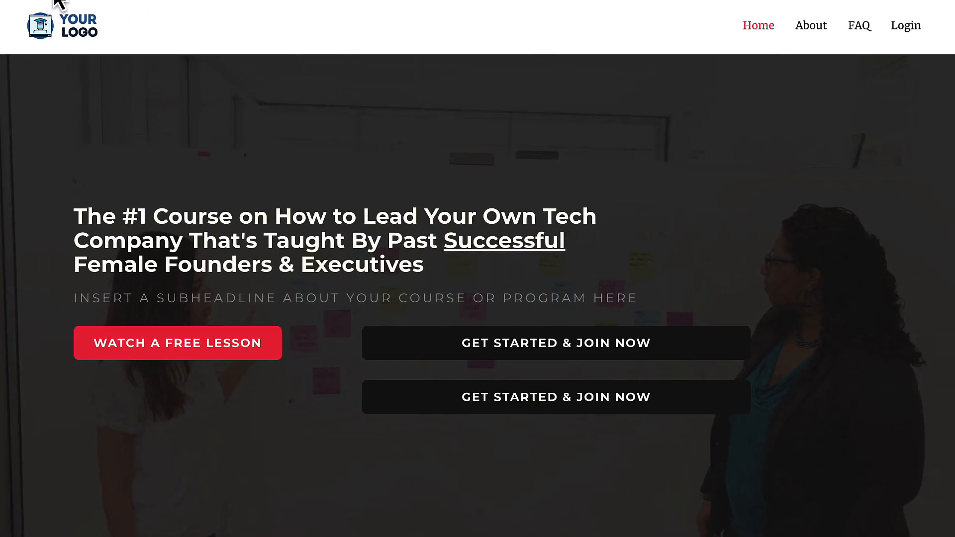
left_click(52, 9)
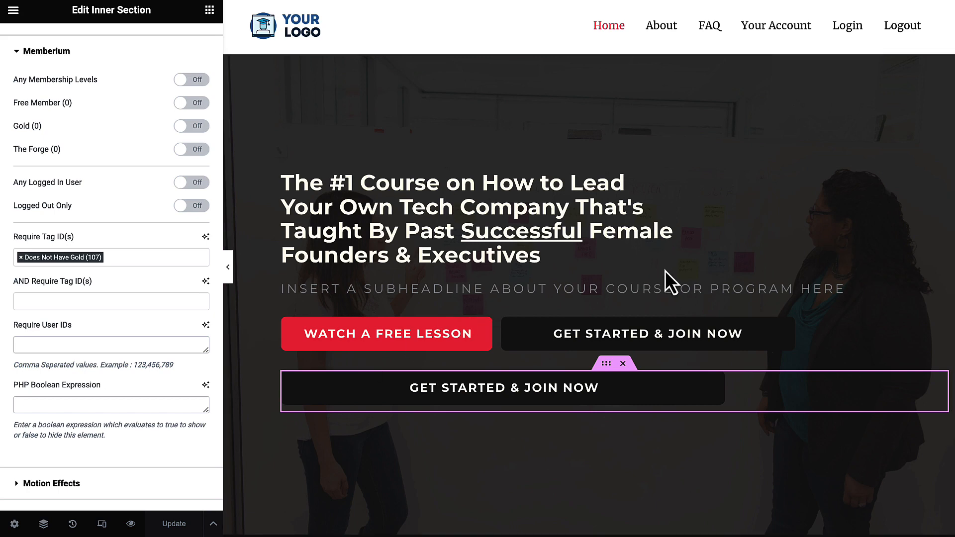
Step: Open the Elite Program template in Membership Sites and preview its Add a New Card, team member management and Audio Course pages
left_click(542, 410)
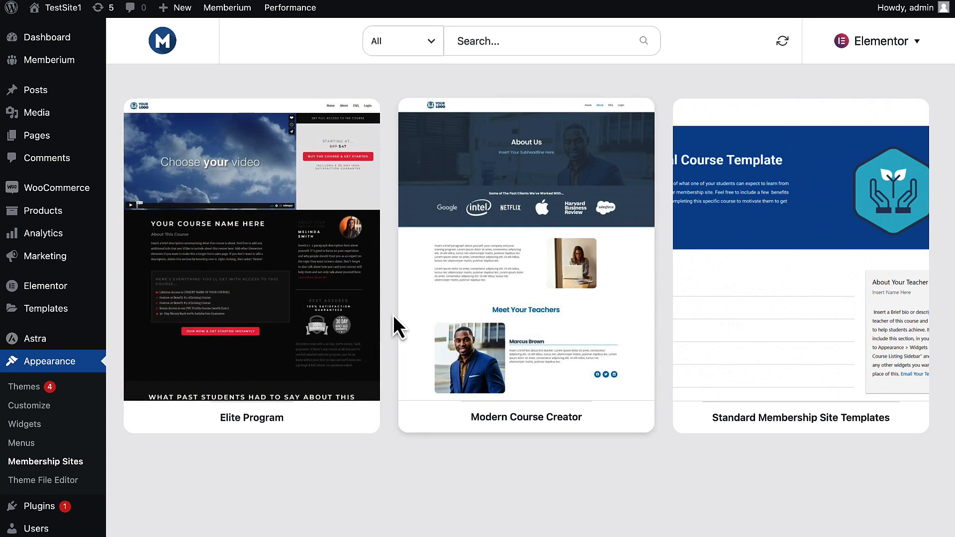
left_click(358, 303)
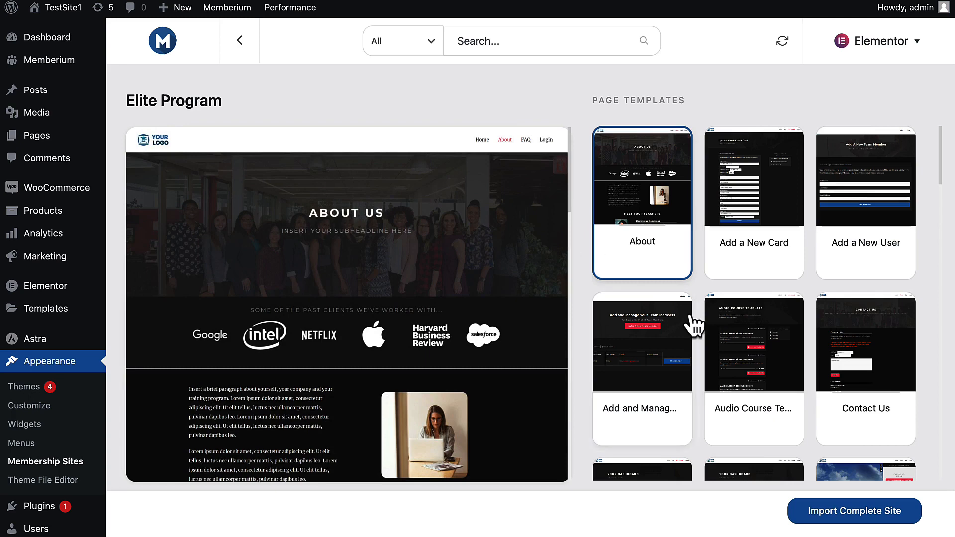
left_click(749, 159)
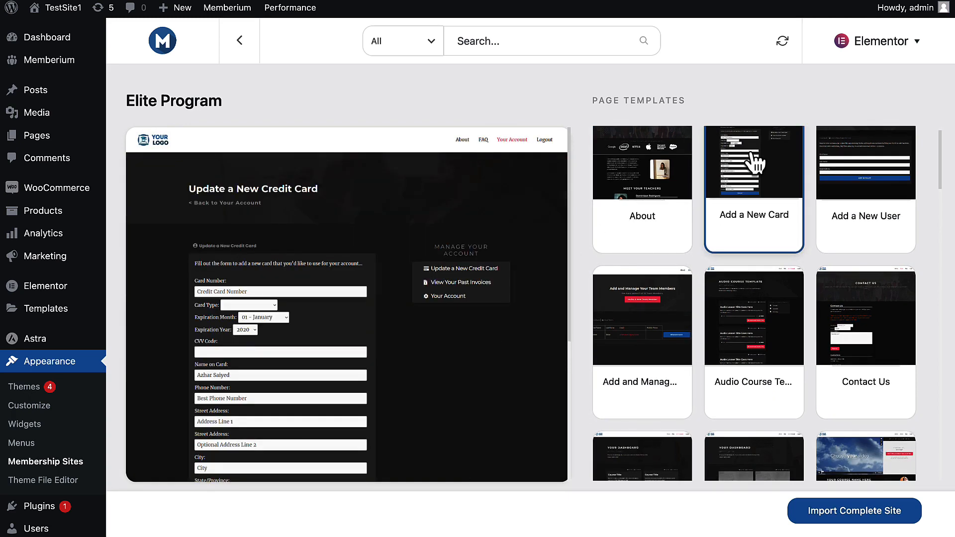
left_click(660, 307)
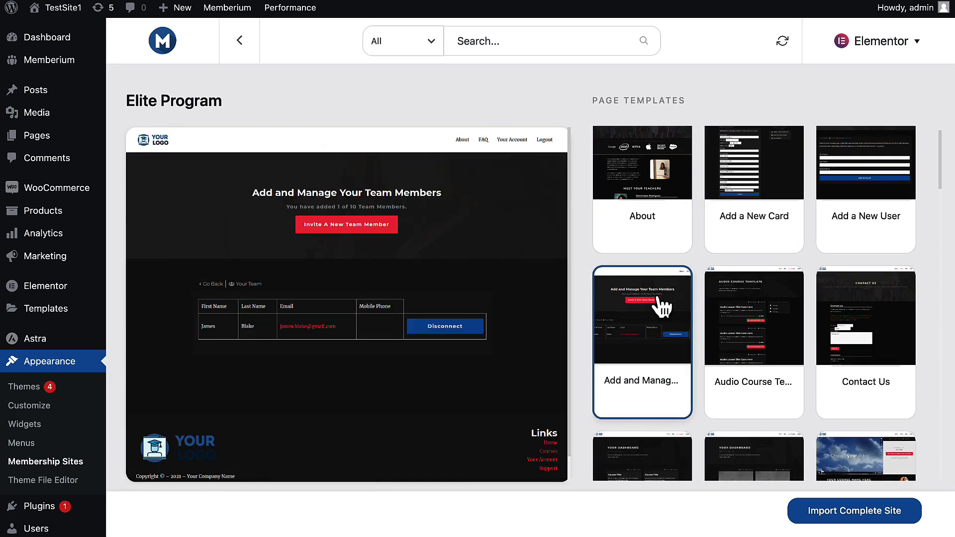
left_click(736, 324)
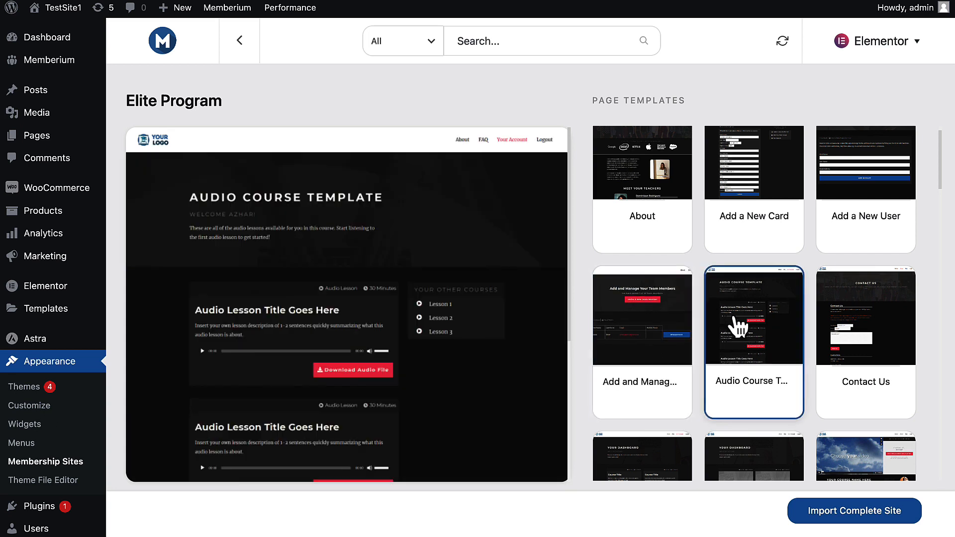